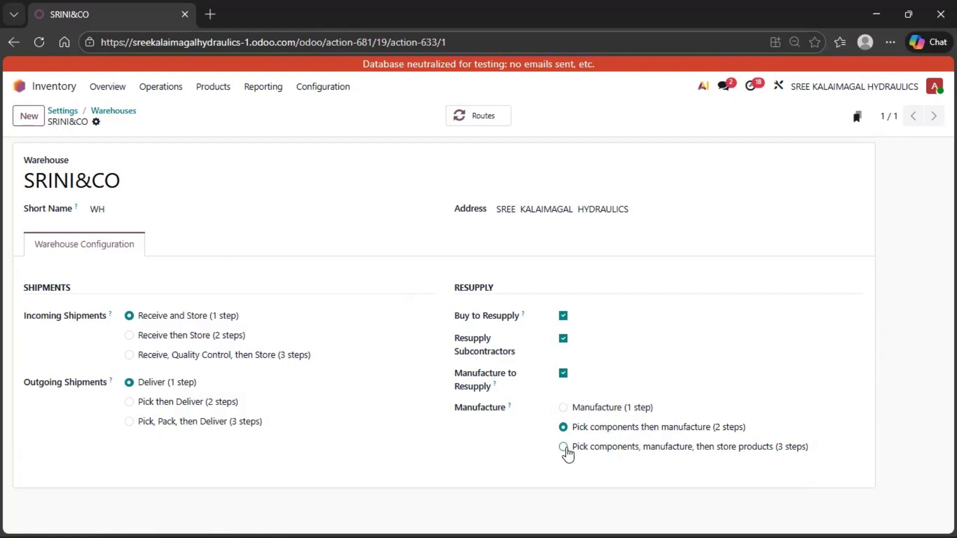
Set the warehouse's manufacturing flow to Pick components, manufacture, then store products (3 steps), and save it
left_click(565, 448)
left_click(147, 122)
left_click(217, 95)
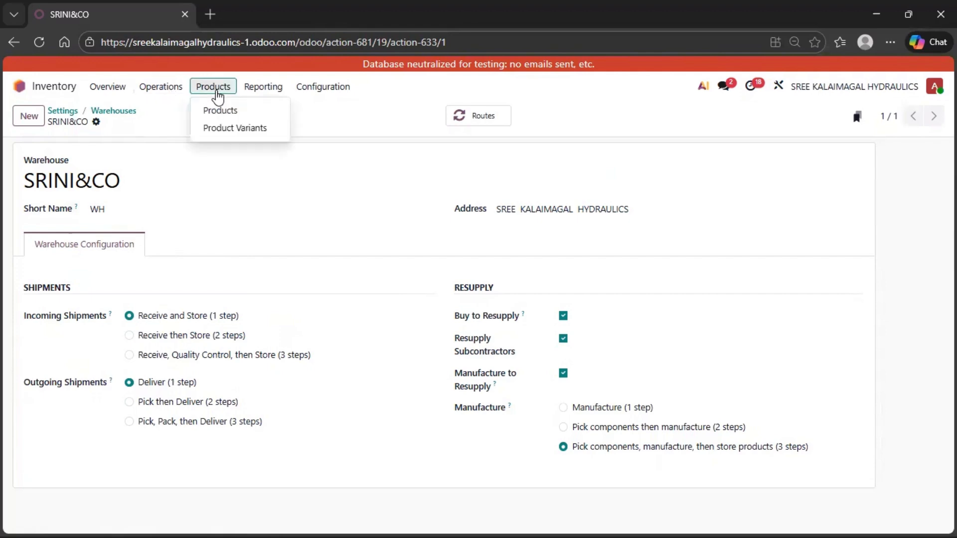
Switch to the Manufacturing app and check the Steel Stool entry in the bills of materials list
left_click(62, 90)
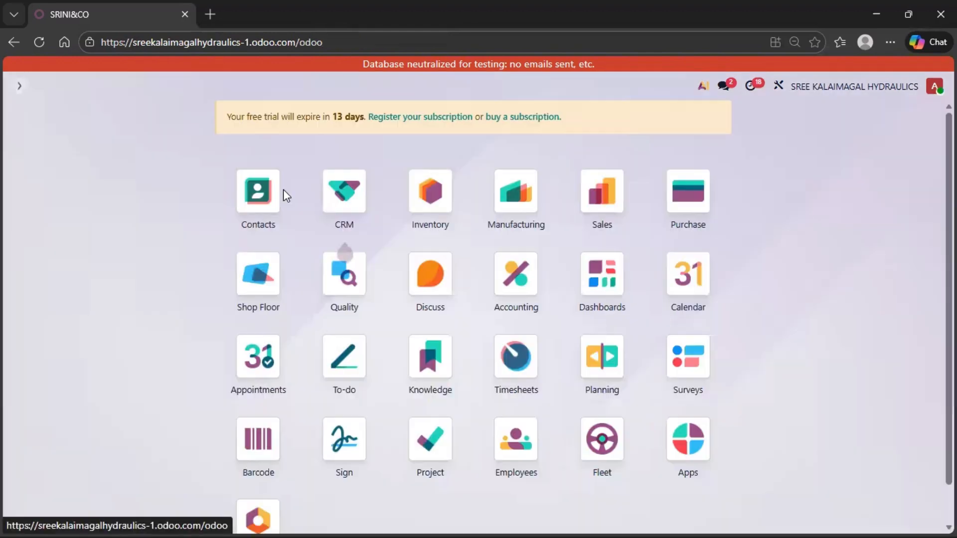
left_click(525, 216)
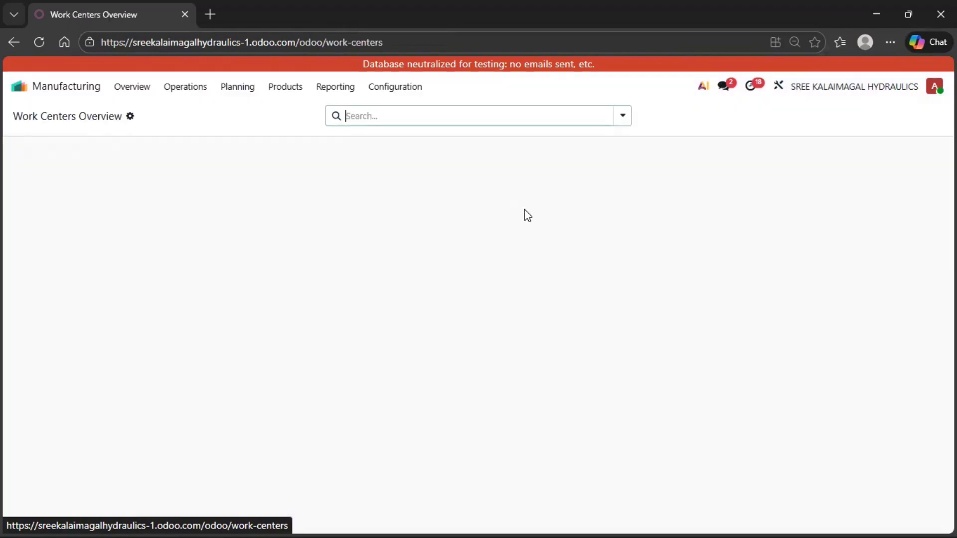
left_click(283, 97)
left_click(289, 150)
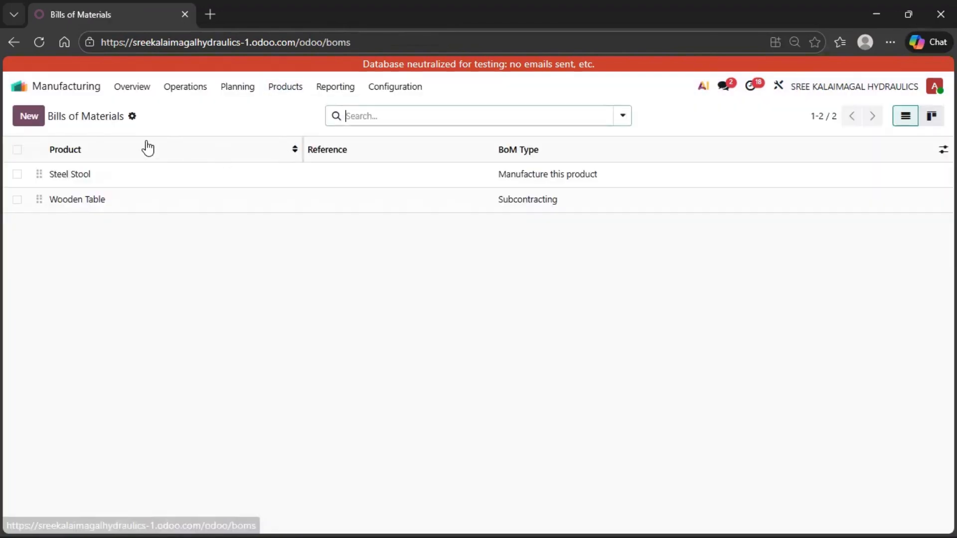
left_click(113, 183)
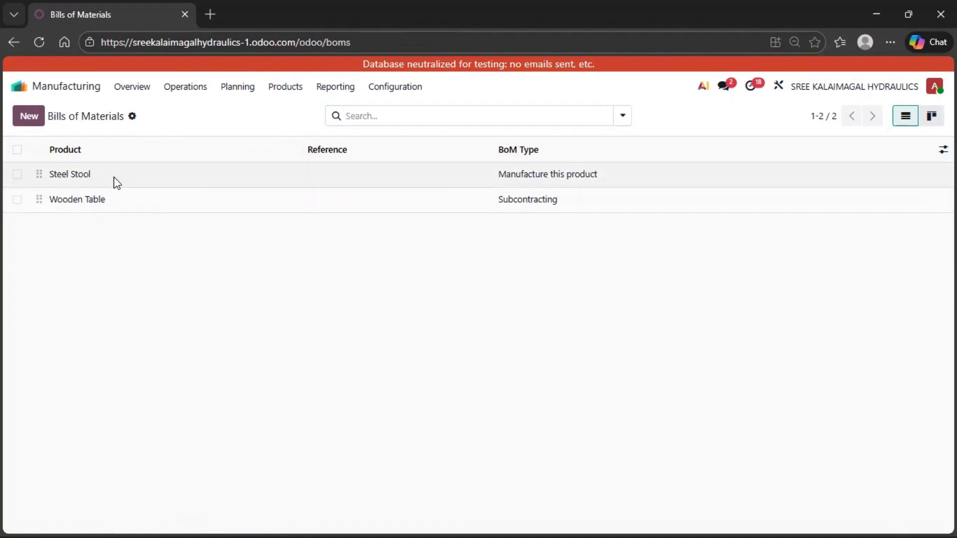
Create a new manufacturing order with Steel Stool as the product to build
left_click(184, 90)
left_click(197, 111)
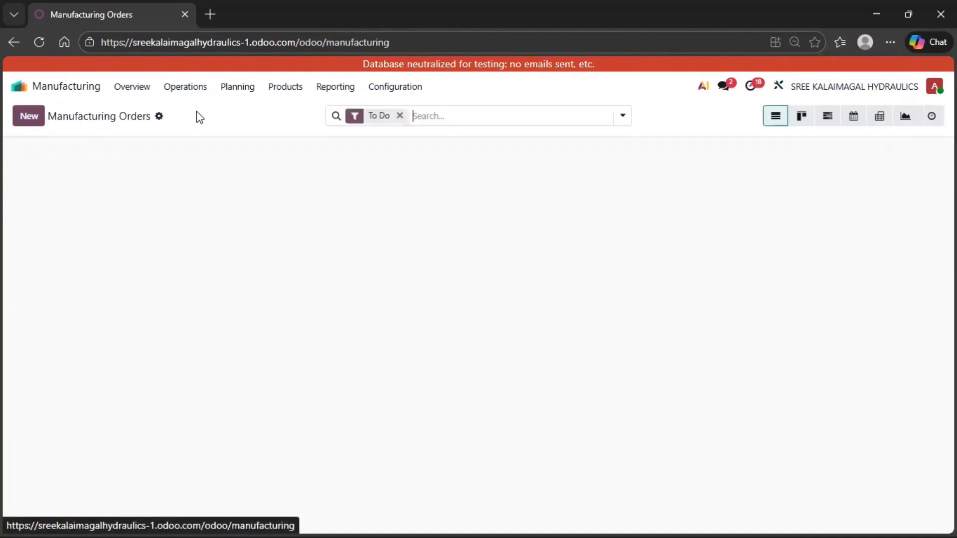
left_click(28, 116)
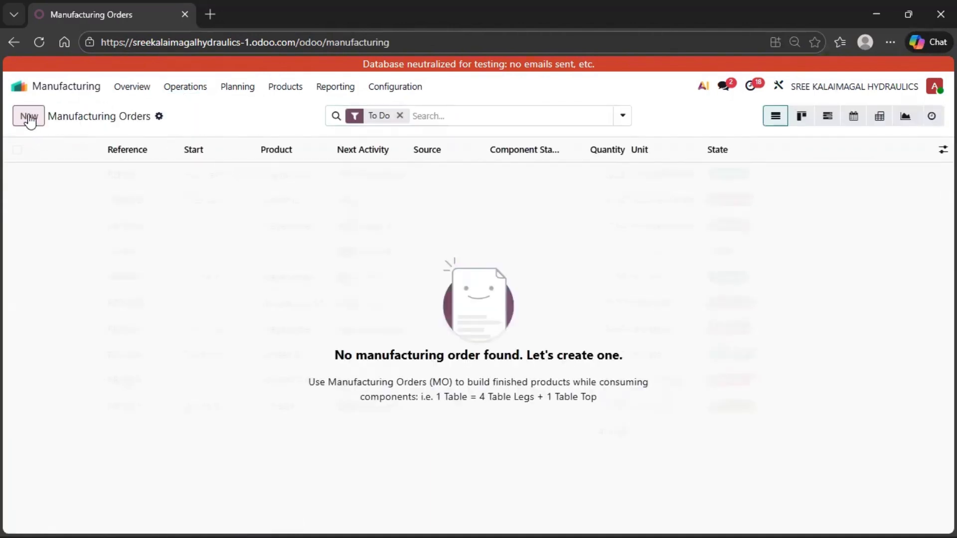
left_click(149, 221)
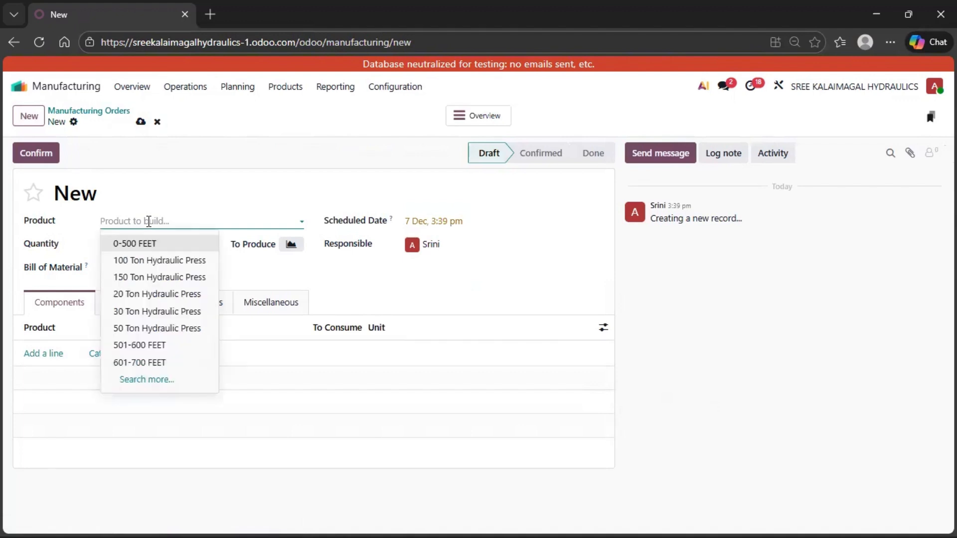
type("steel")
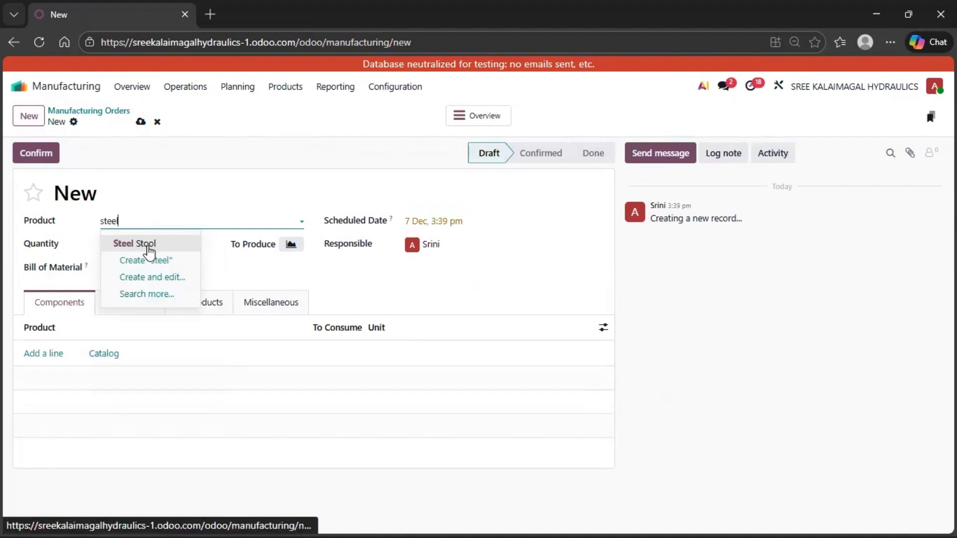
left_click(148, 245)
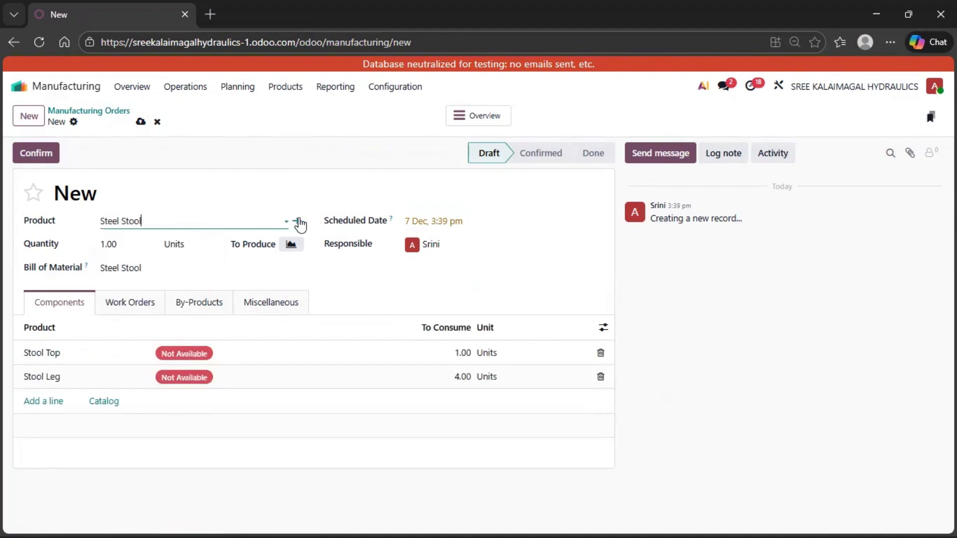
Check the Steel Stool's quantity on hand in its product record, and confirm the manufacturing order
left_click(295, 222)
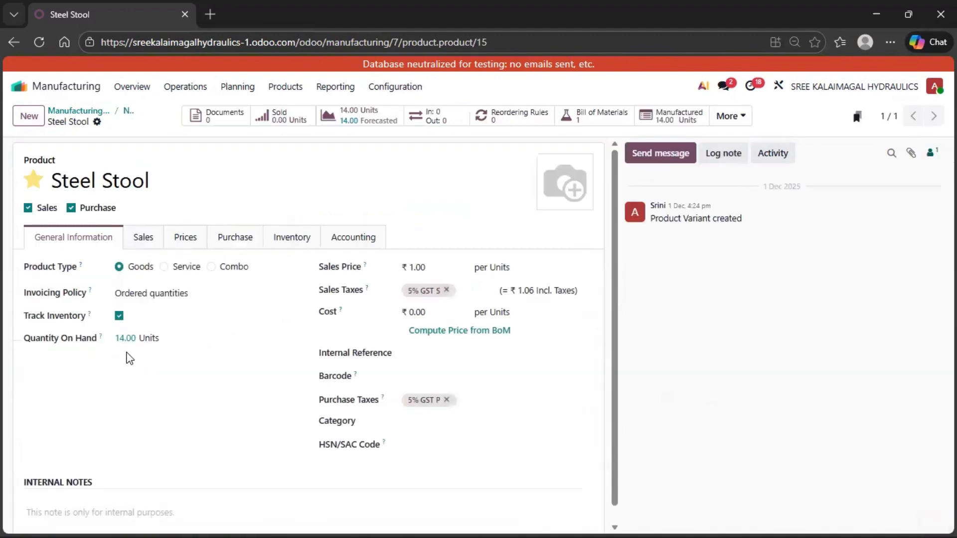
left_click(131, 113)
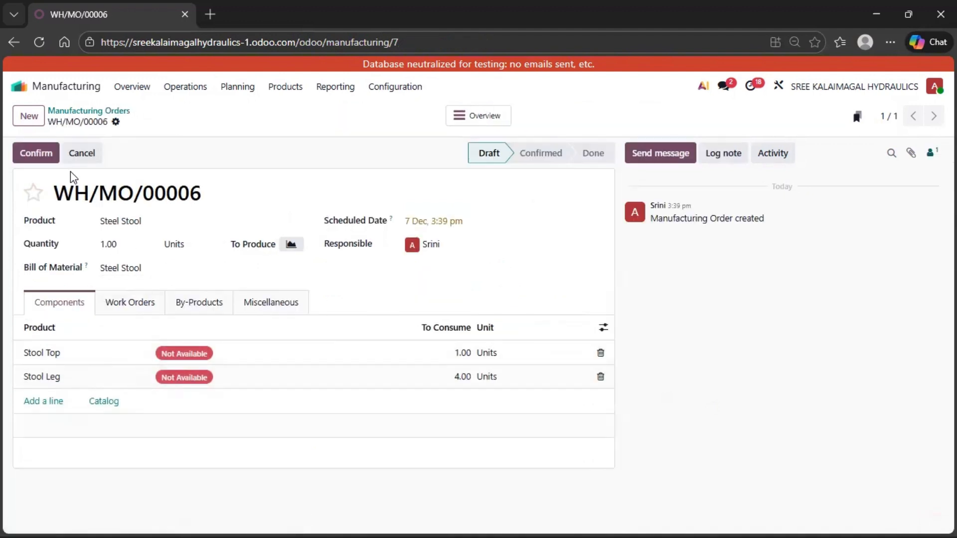
left_click(40, 156)
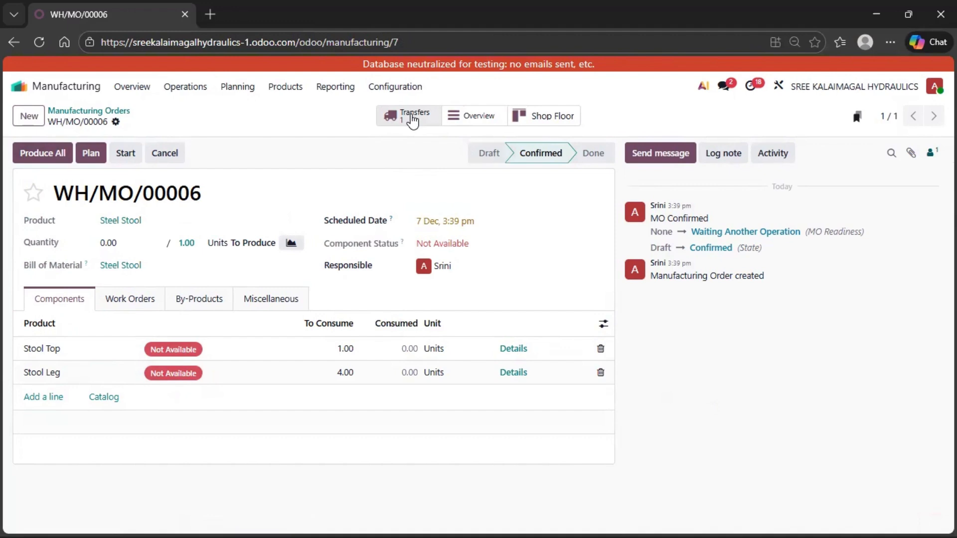
In the order's Pick Components transfer, set the quantities to 1 Stool Top and 4 Stool Leg units, and validate it
left_click(412, 119)
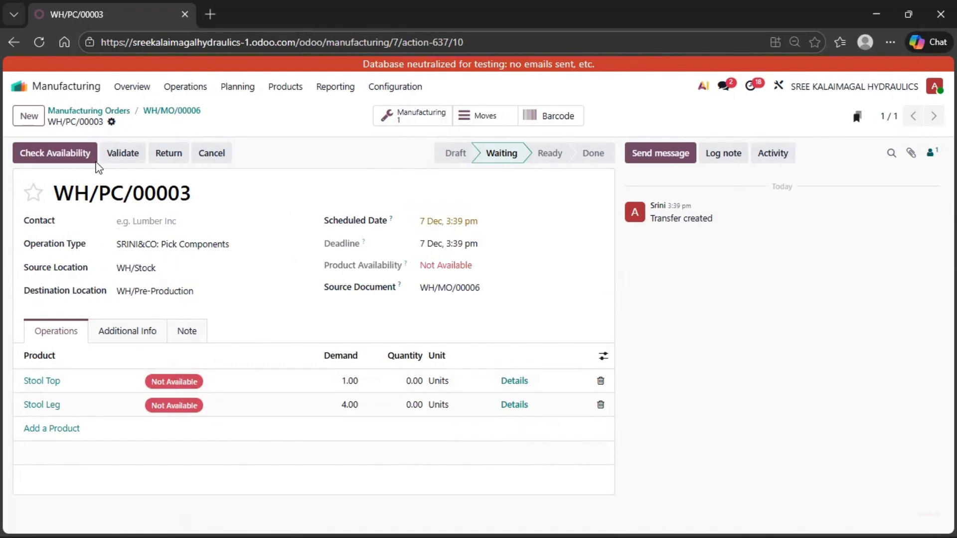
left_click(82, 154)
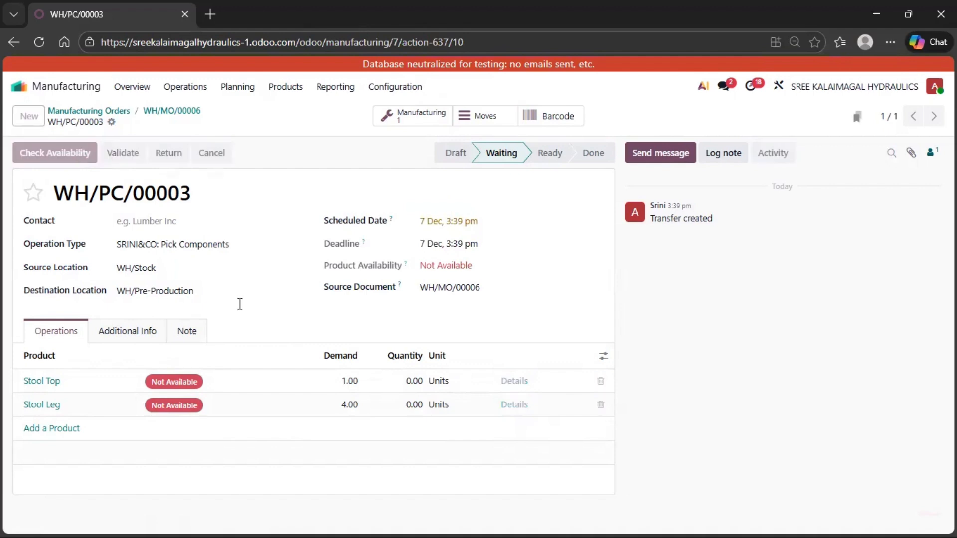
left_click(411, 381)
type("1")
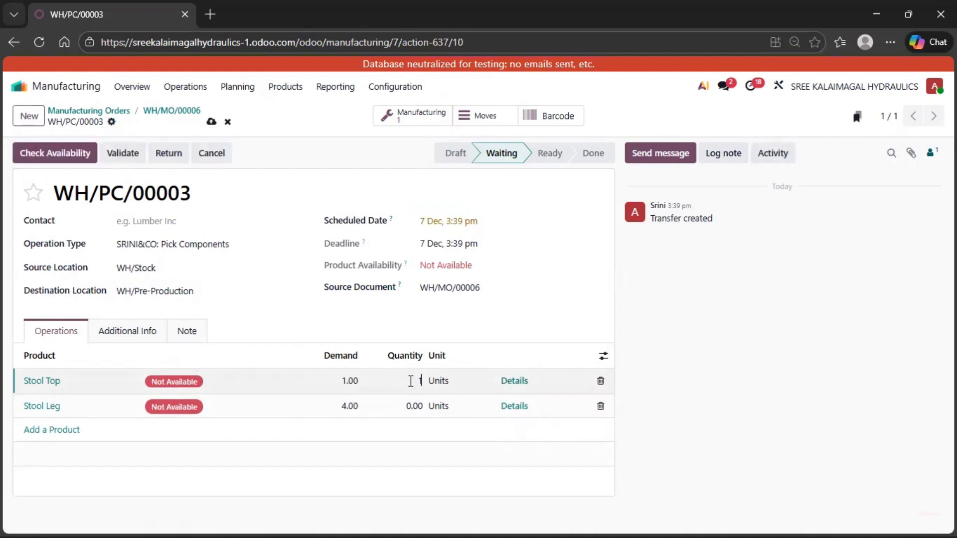
left_click(412, 408)
type("4")
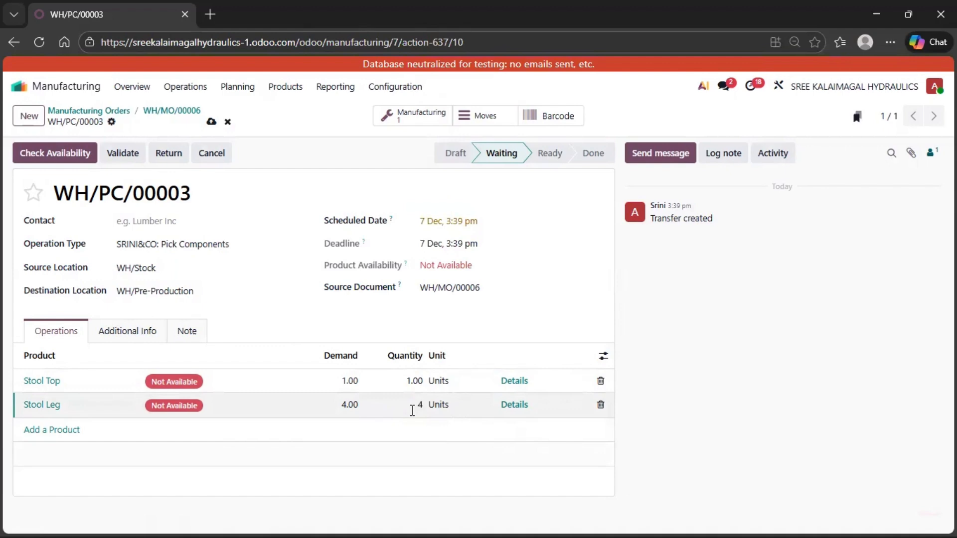
left_click(123, 154)
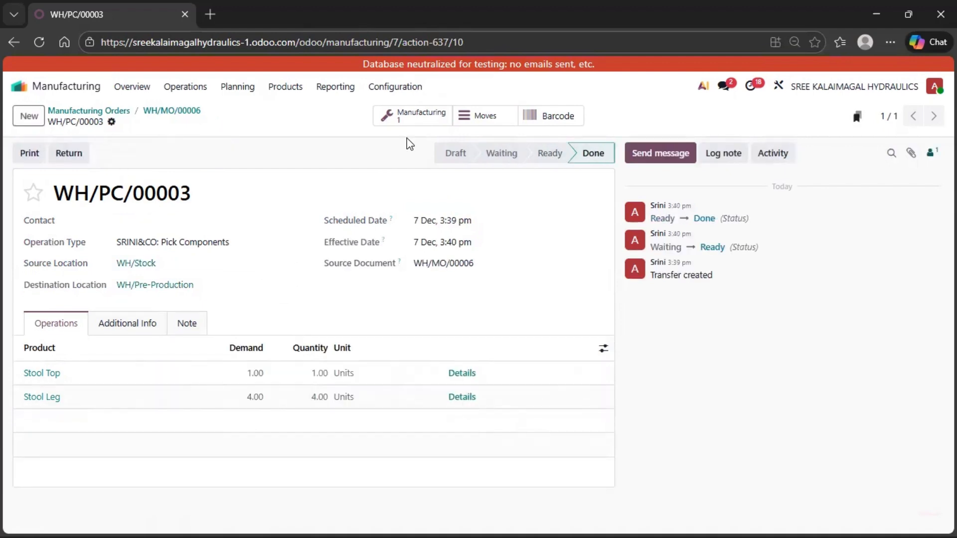
Plan the Steel Stool manufacturing order, and start and finish its Cutting work order
left_click(412, 113)
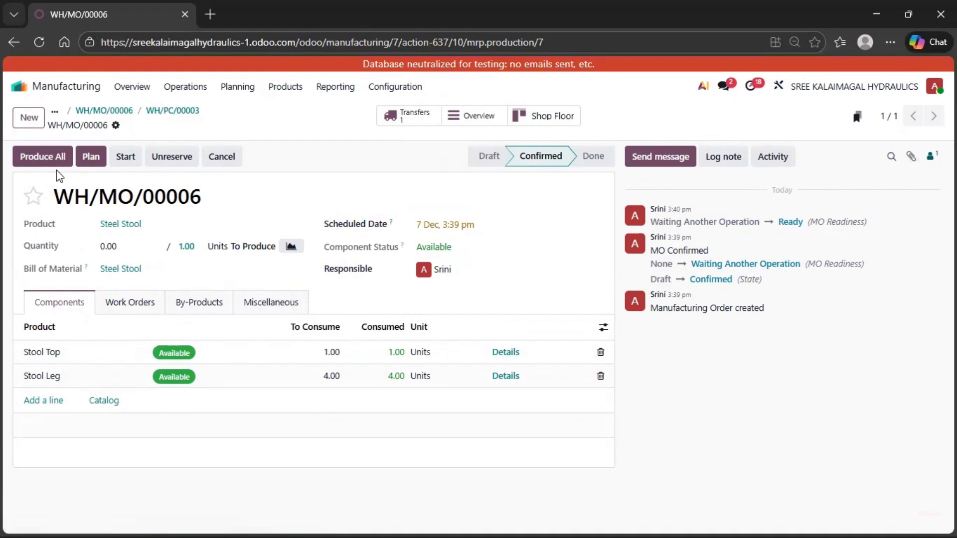
left_click(91, 158)
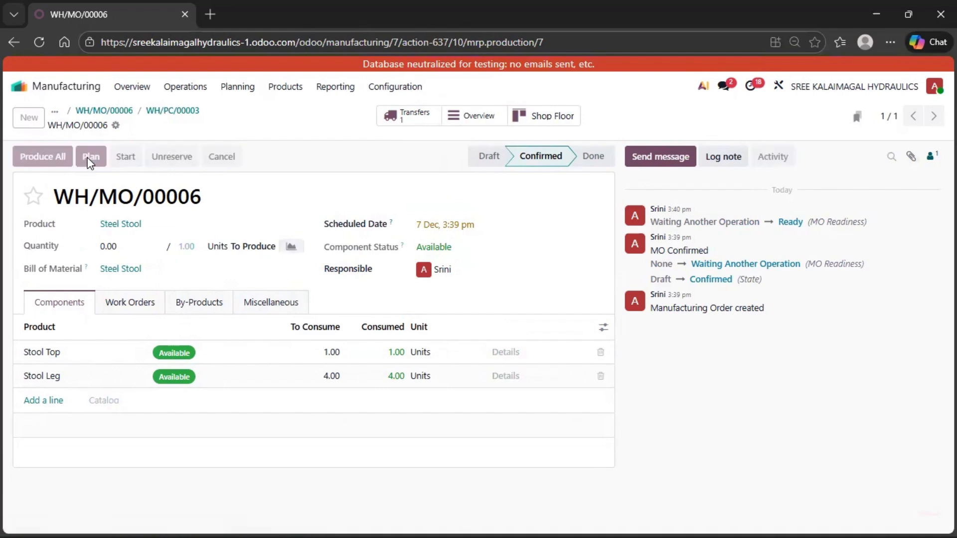
left_click(138, 301)
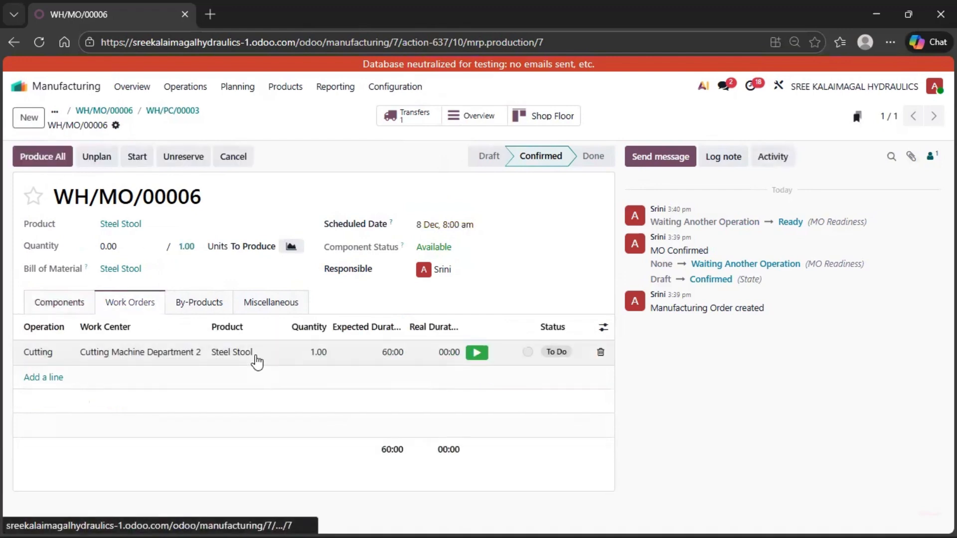
left_click(478, 355)
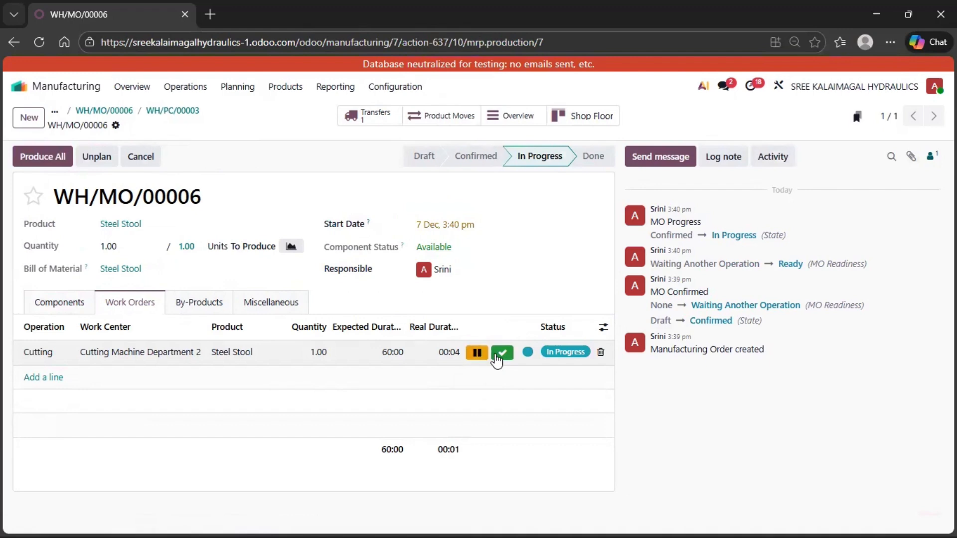
left_click(502, 355)
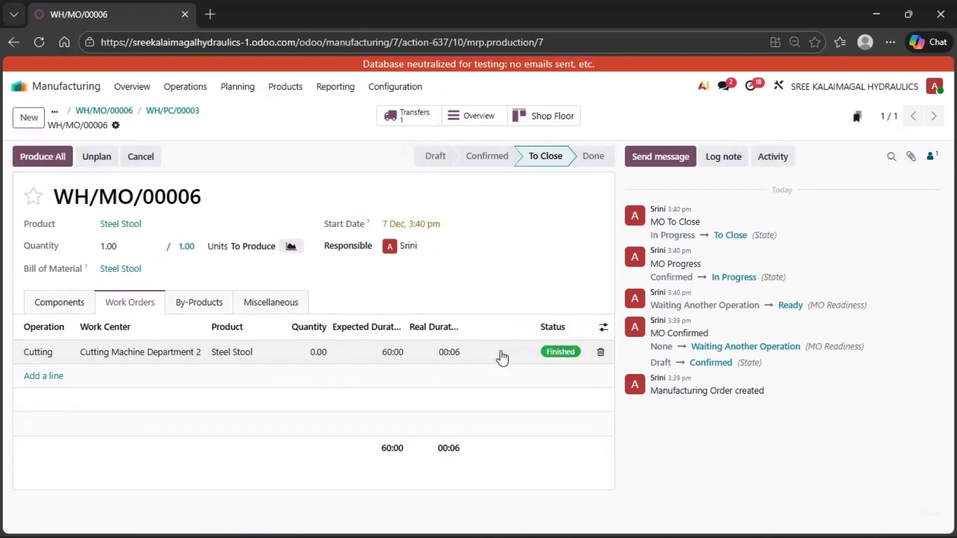
Produce the full order quantity and validate its Store Finished Product transfer from WH/Post-Production to WH/Stock
left_click(46, 158)
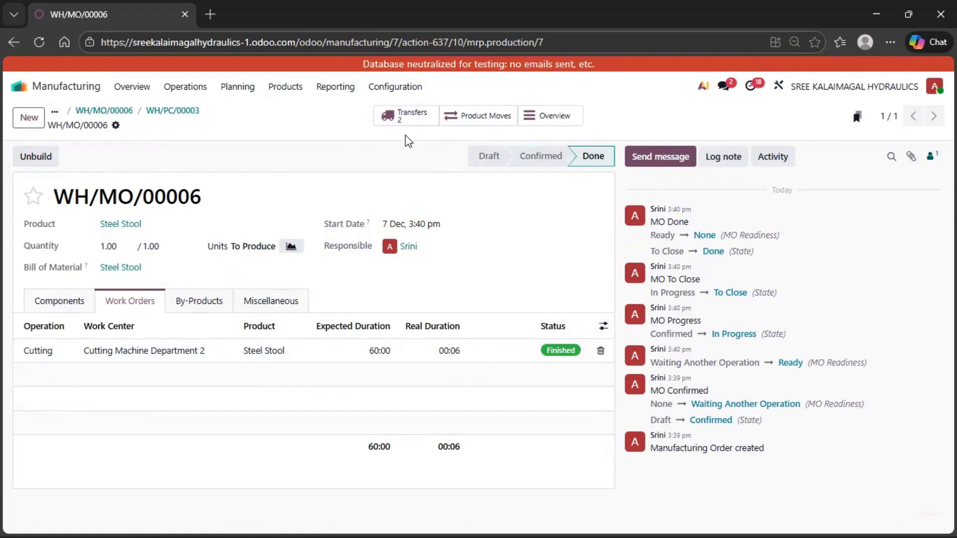
left_click(405, 119)
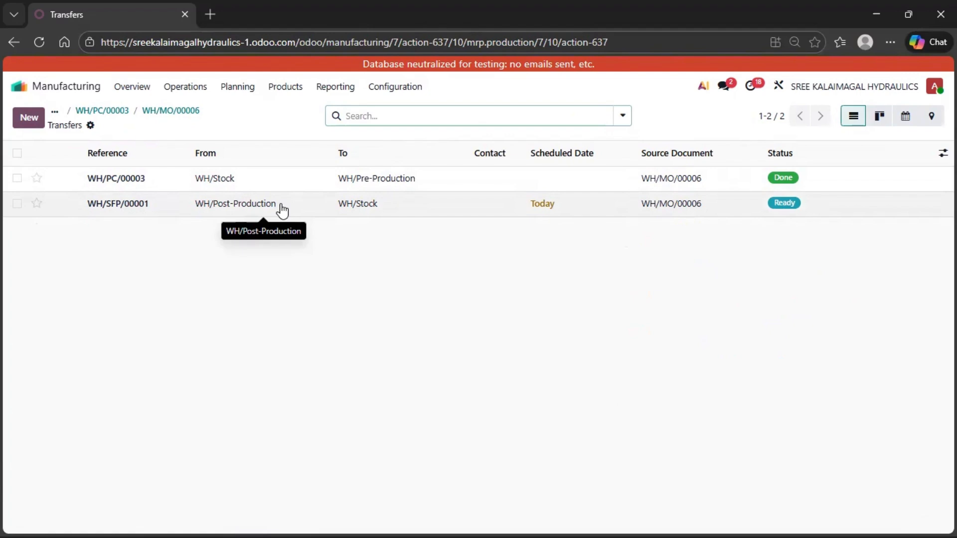
left_click(358, 215)
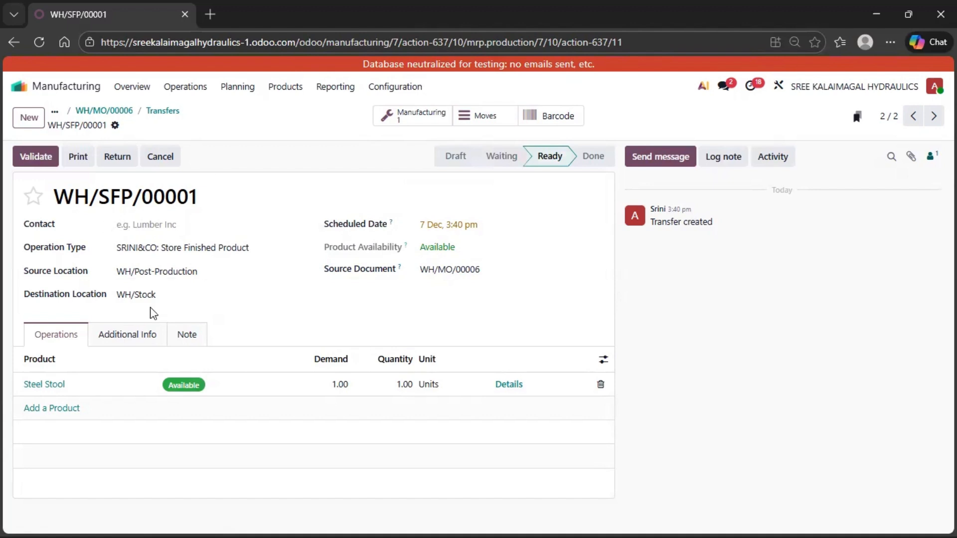
left_click(31, 158)
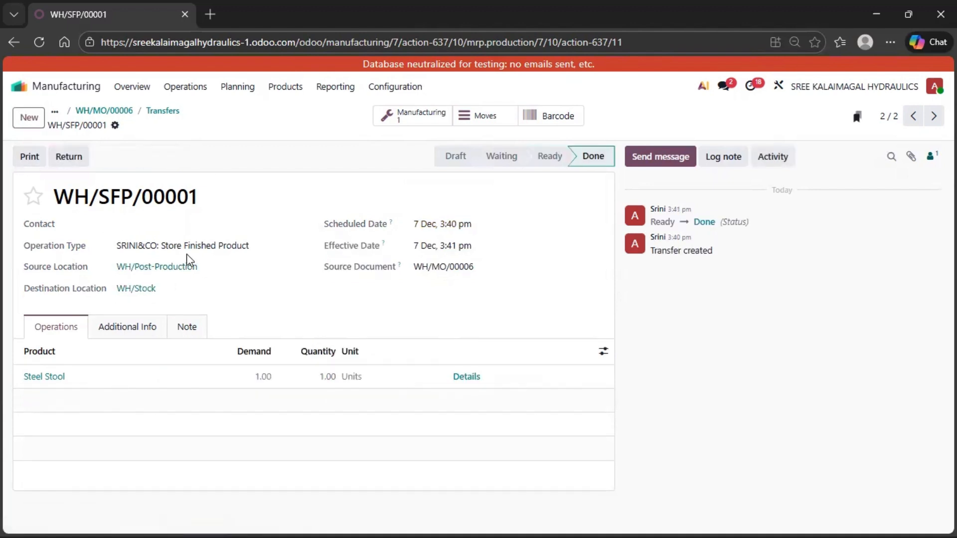
Check the Steel Stool's updated quantity on hand in its product record, and return to the transfer
left_click(48, 378)
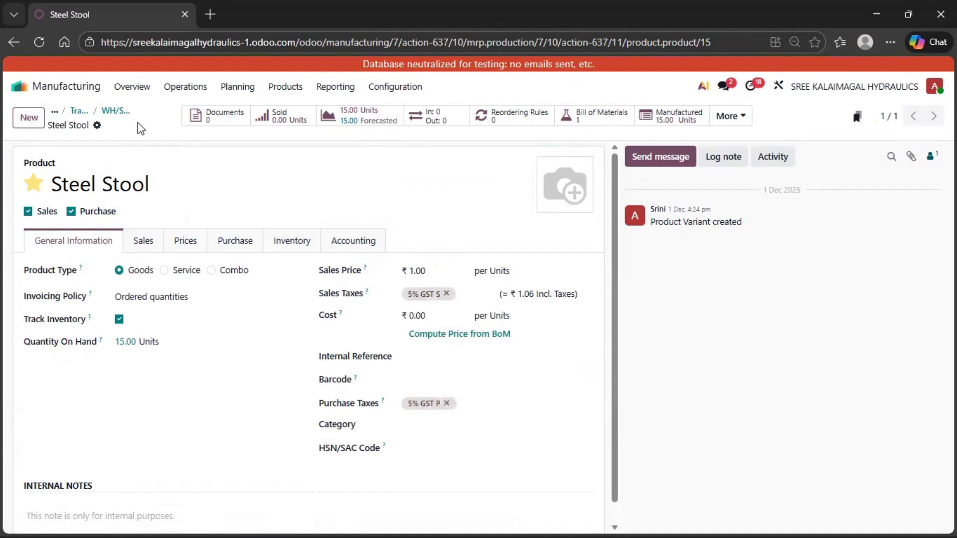
left_click(124, 119)
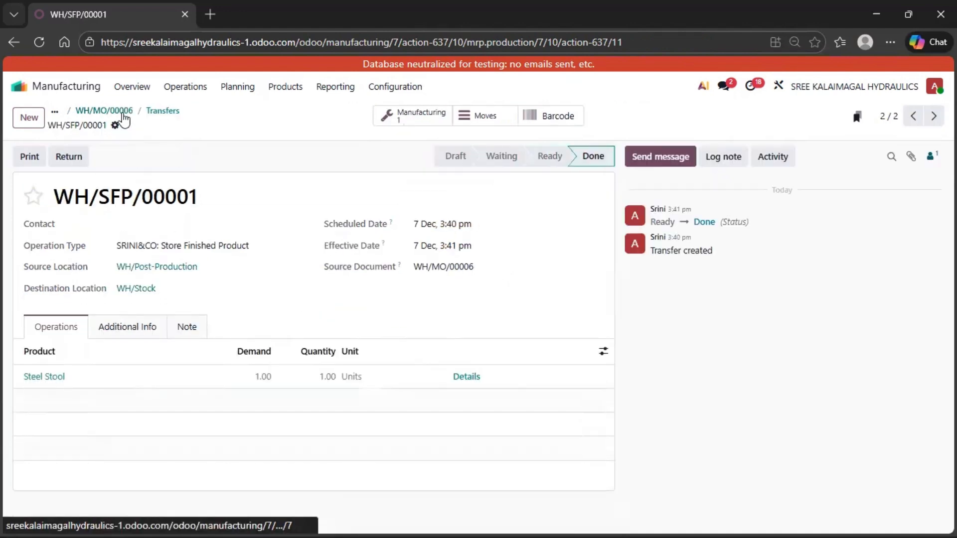